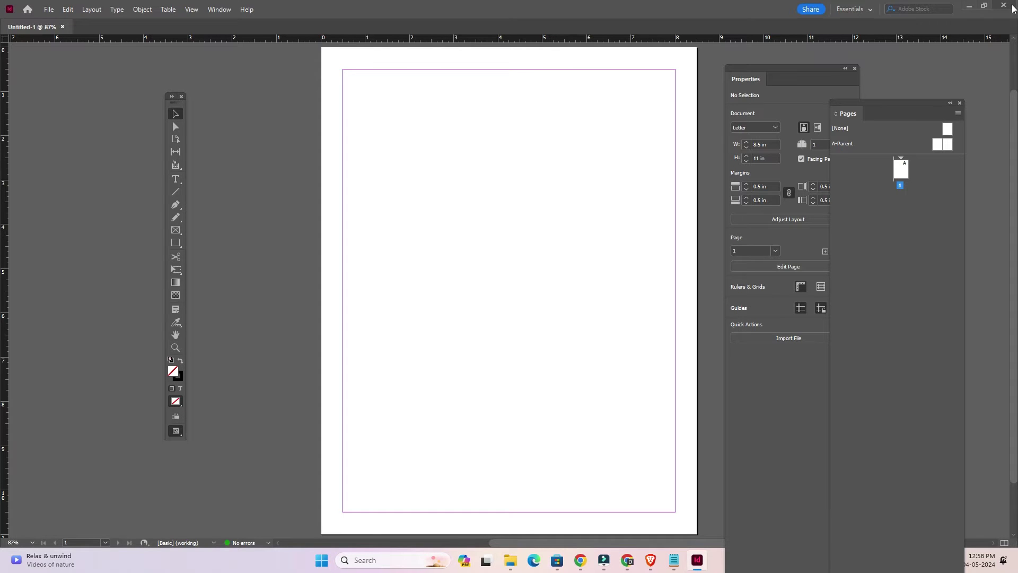
Step: Close InDesign and its blank untitled document from the window's close button
left_click(1004, 6)
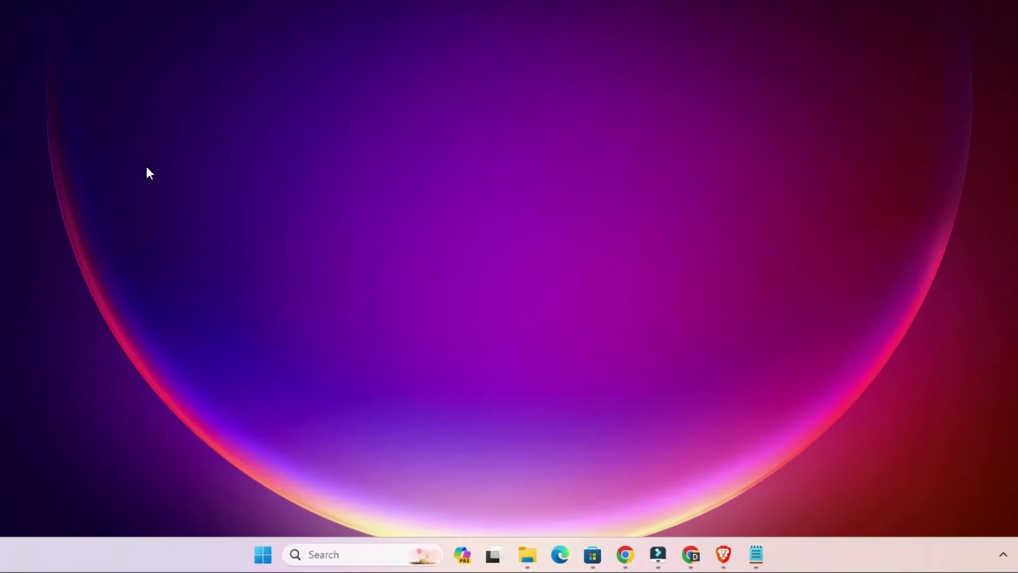
Step: Bring up the Windows Start menu to search for Adobe InDesign 2023
left_click(262, 555)
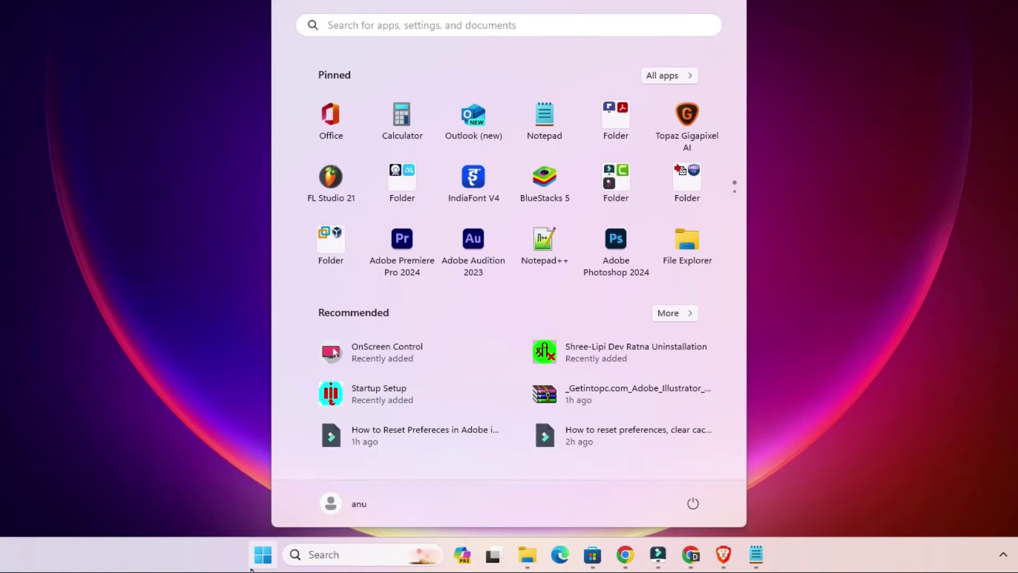
type("in")
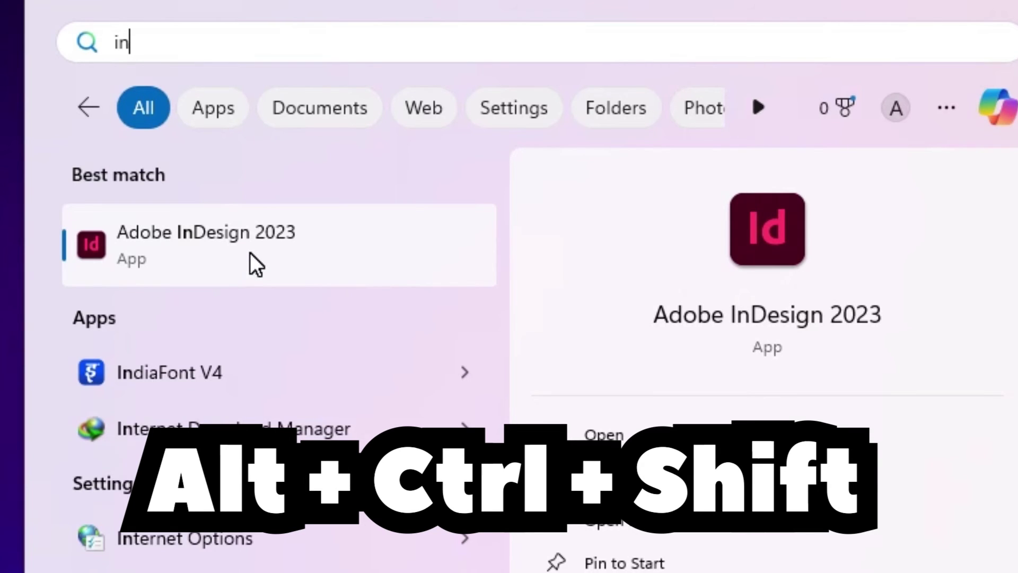
Step: Launch Adobe InDesign 2023 with Alt+Ctrl+Shift held to delete its preference files
left_click(250, 252, "ctrl+alt+shift")
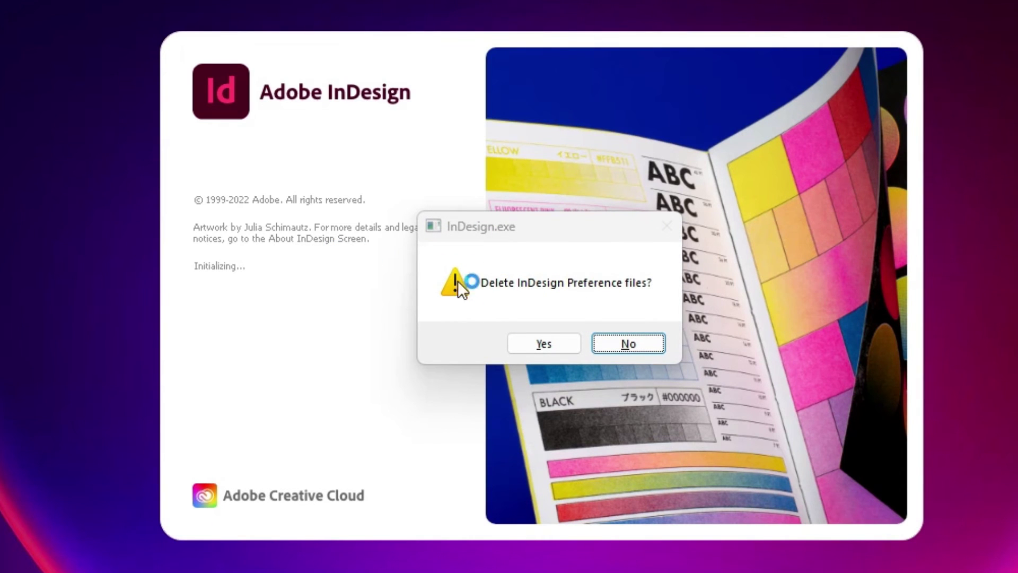